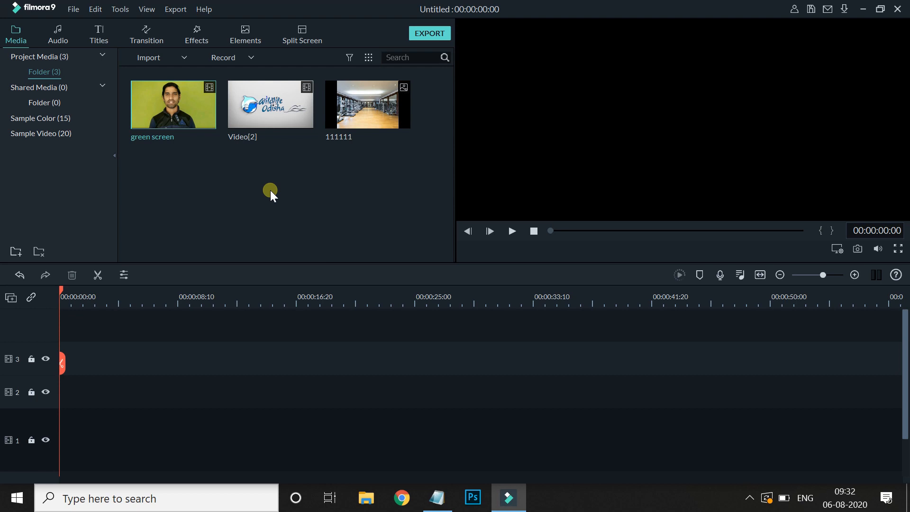
Place the green screen clip at the start of video track 1
mouse_move(280, 109)
mouse_move(202, 134)
left_click_drag(190, 104, 64, 445)
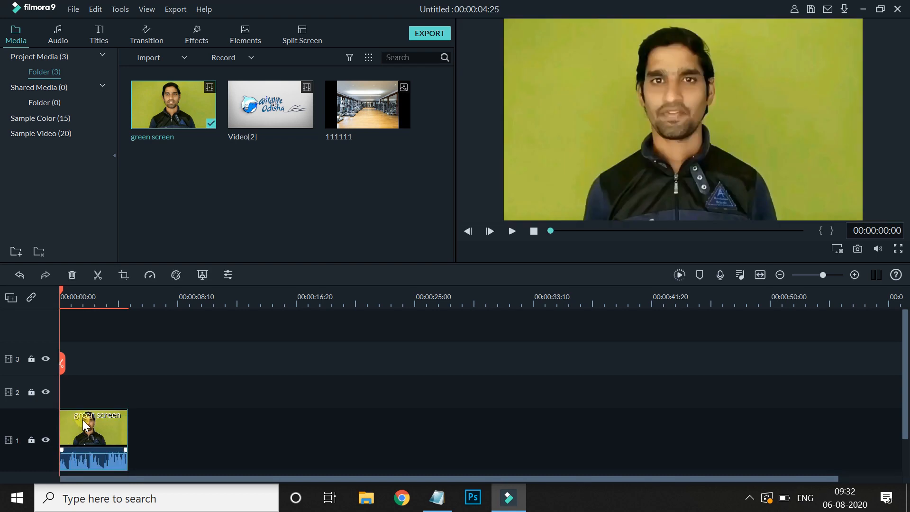
Open the green screen clip's Chroma Key settings, turn on the Alpha Channel view, and set Offset to 37 and Tolerance to 51
left_click(203, 274)
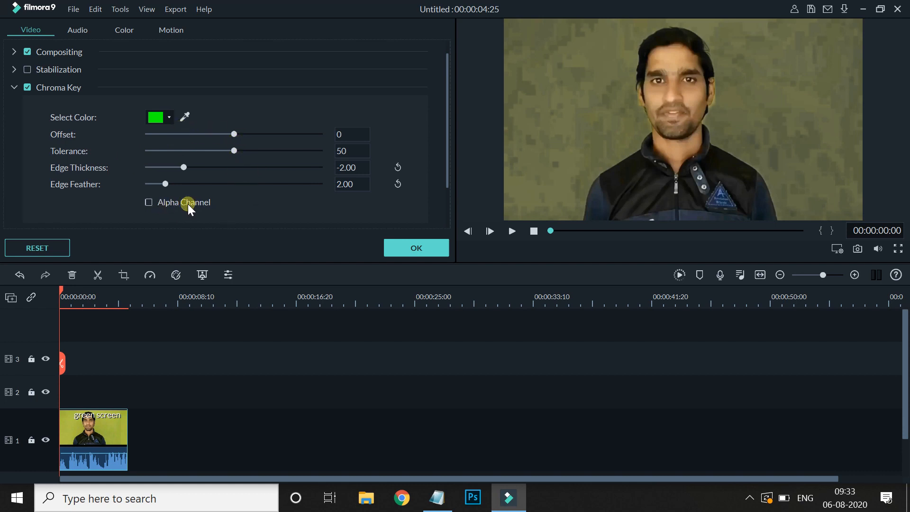
left_click(149, 201)
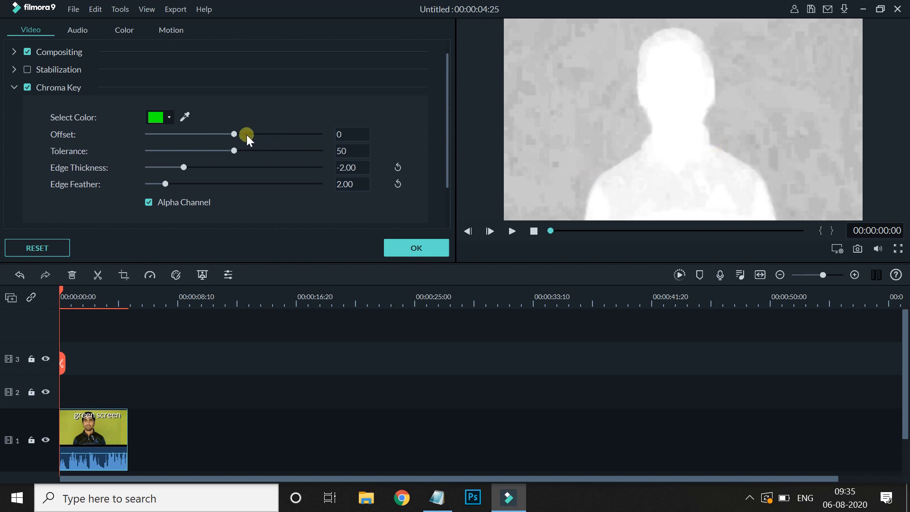
left_click_drag(236, 134, 266, 132)
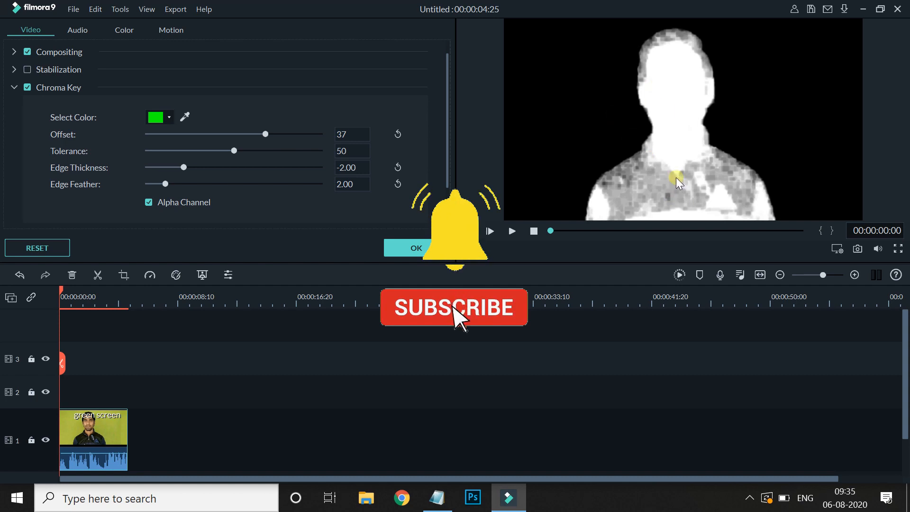
left_click(239, 151)
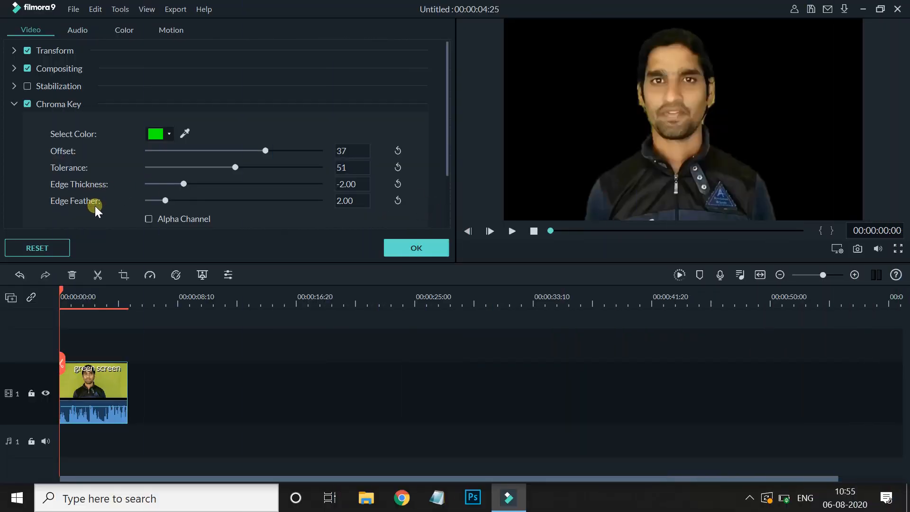
Try stronger edge settings, settle on Edge Thickness -2.31 and Edge Feather 2.07, and apply the chroma key
left_click_drag(199, 183, 316, 183)
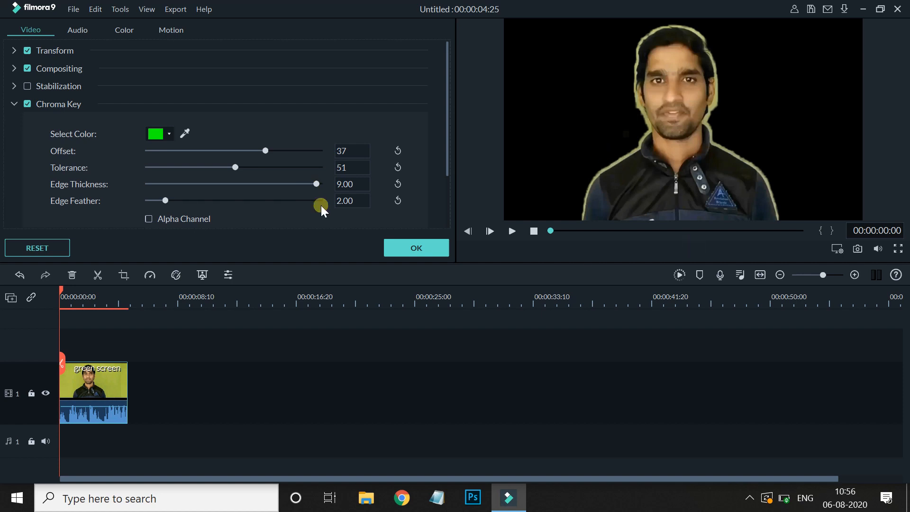
left_click_drag(167, 200, 263, 201)
left_click_drag(317, 180, 181, 187)
left_click_drag(260, 199, 169, 203)
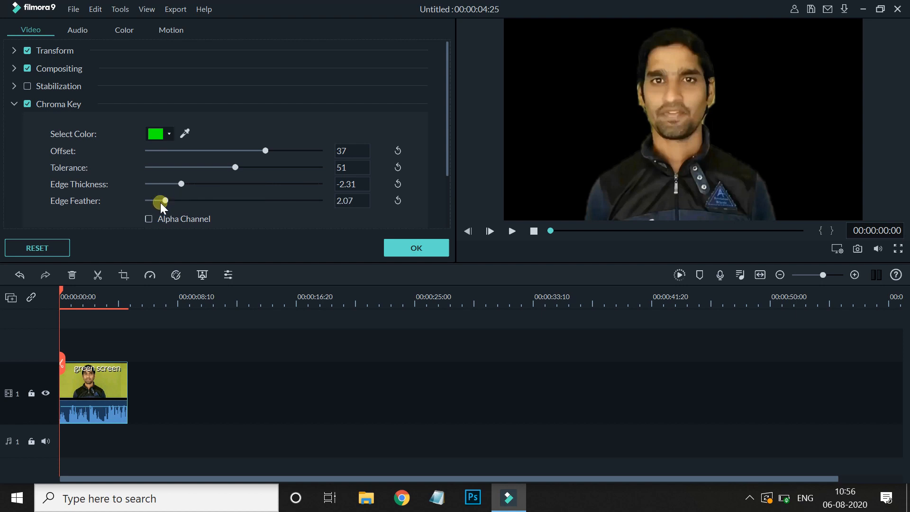
left_click(430, 248)
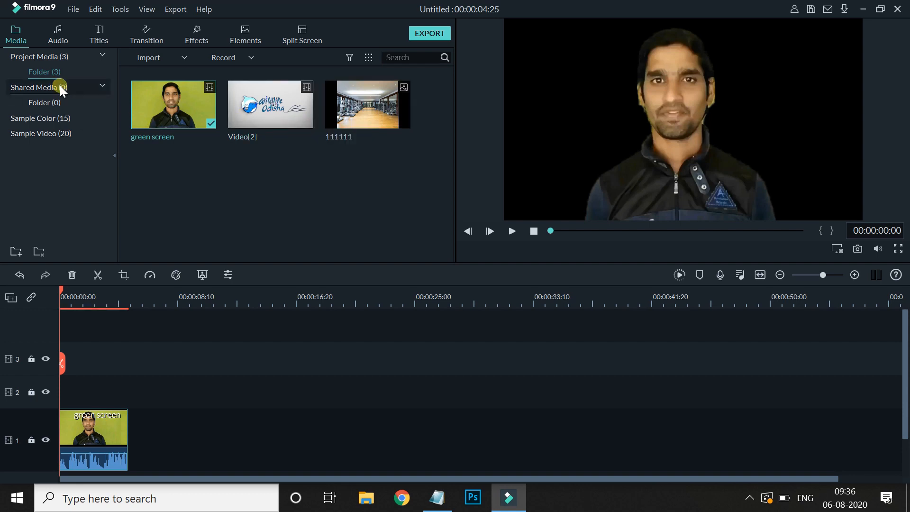
Place the 111111 gym image from the project media on track 2 and move the green screen clip above it to track 3
left_click(50, 120)
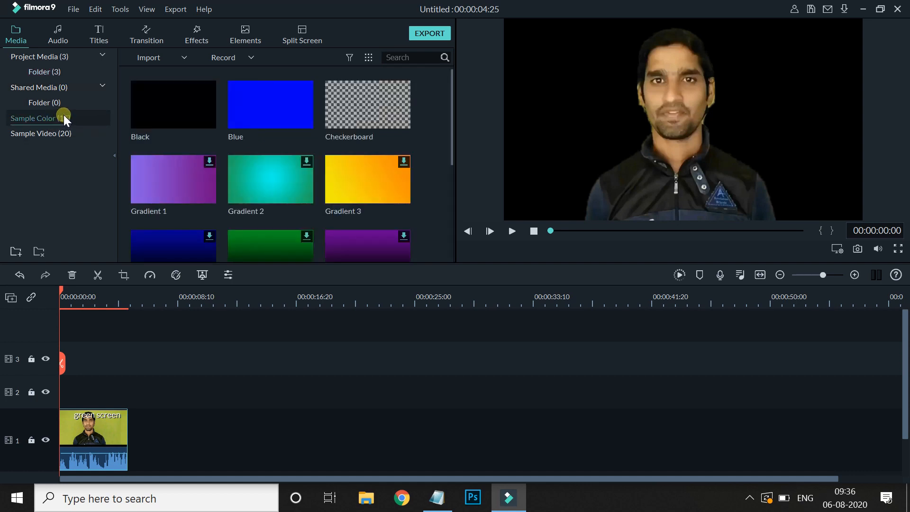
left_click(48, 58)
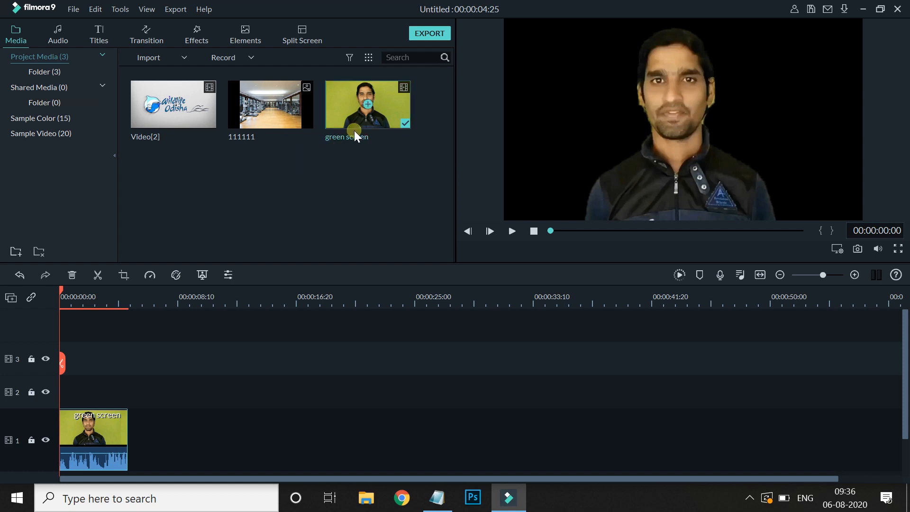
left_click_drag(294, 120, 67, 395)
left_click(84, 437)
left_click_drag(87, 440, 89, 358)
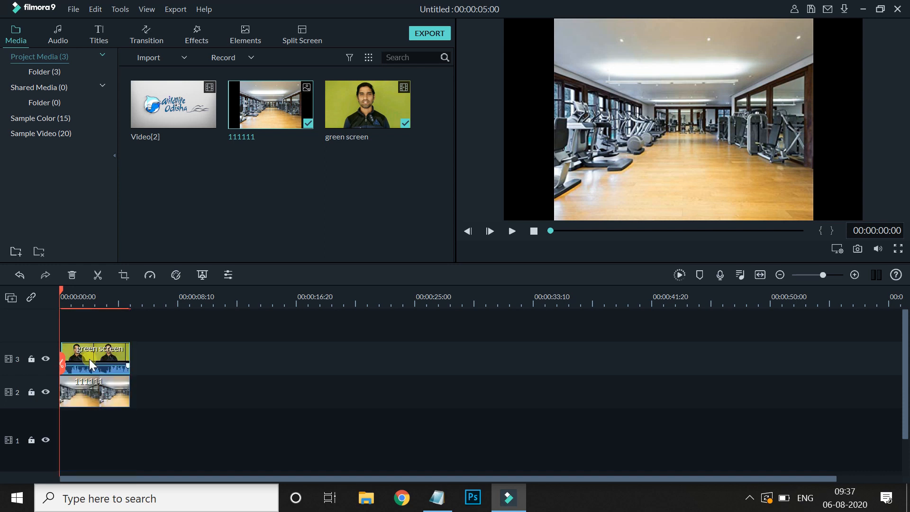
Stretch the 111111 background image to both sides so it fills the full frame width, and apply the change
left_click(85, 302)
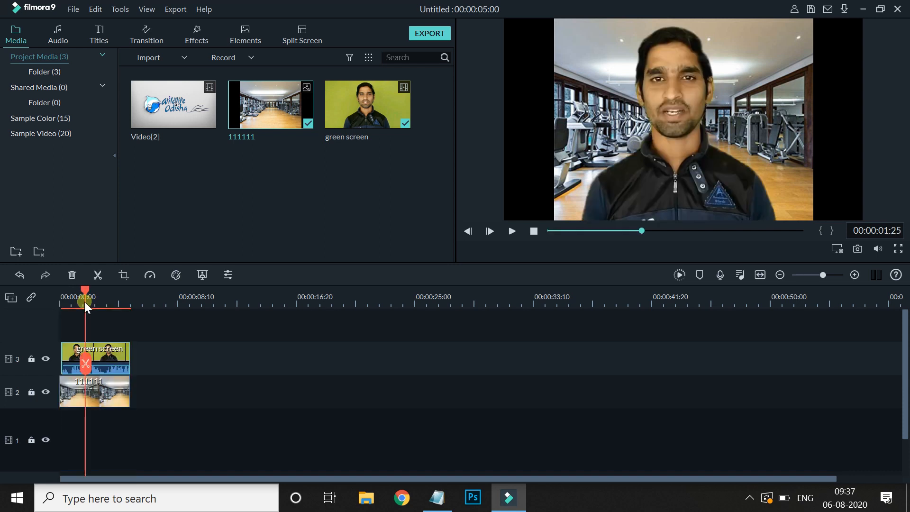
left_click(104, 396)
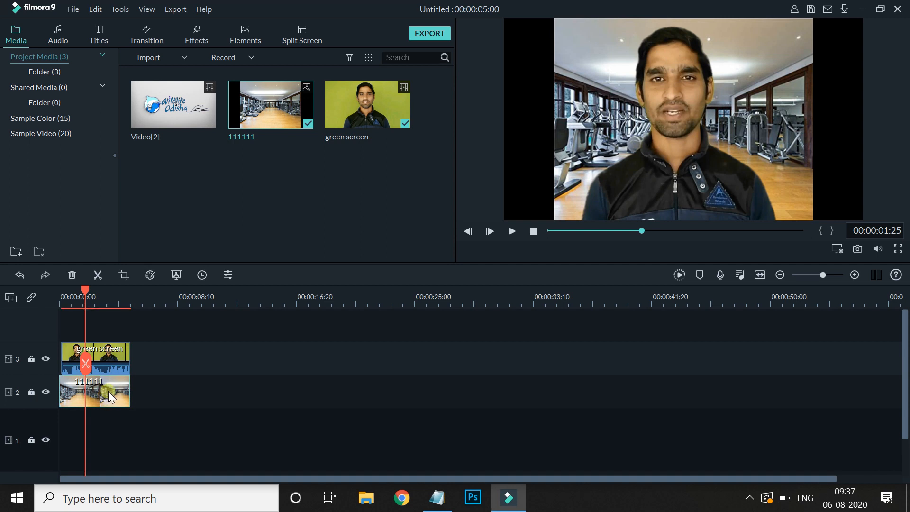
double_click(112, 390)
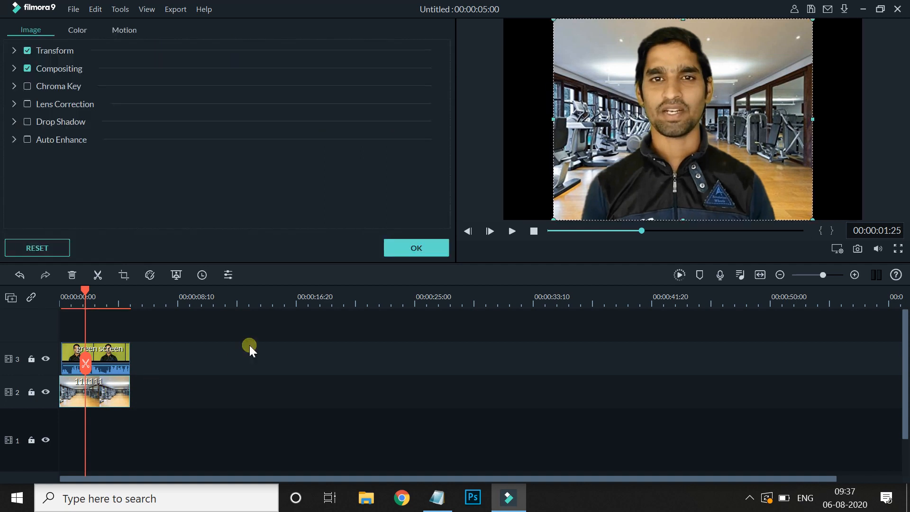
left_click_drag(554, 22, 502, 28)
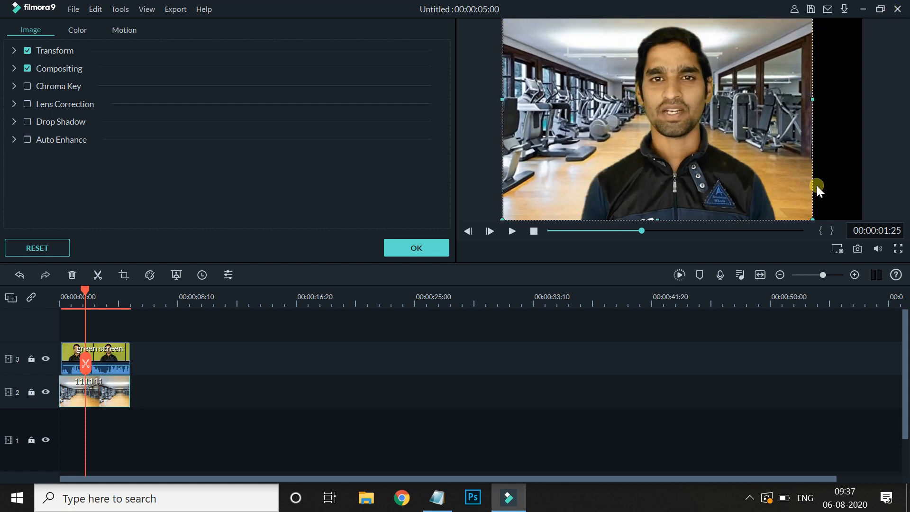
left_click_drag(811, 220, 865, 220)
left_click(441, 248)
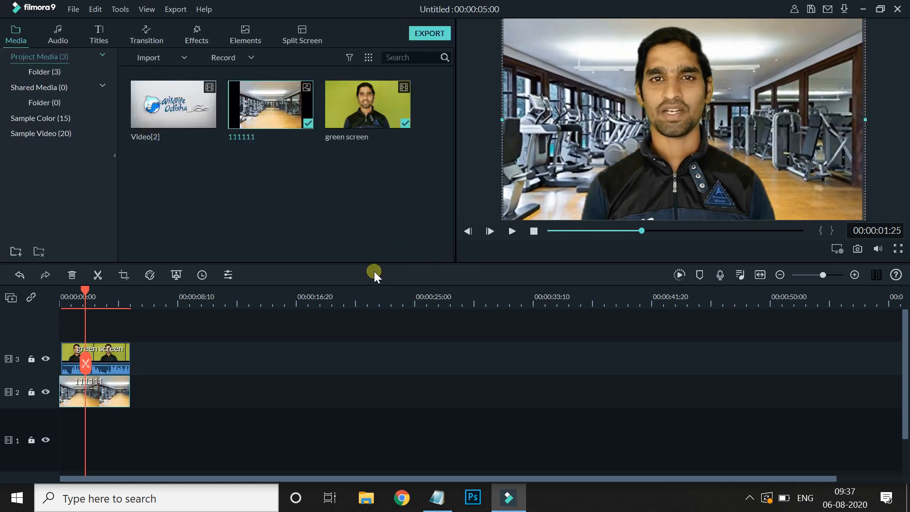
Play back the keyed clip over the gym background from the beginning, pausing at 00:00:03:19
left_click(75, 345)
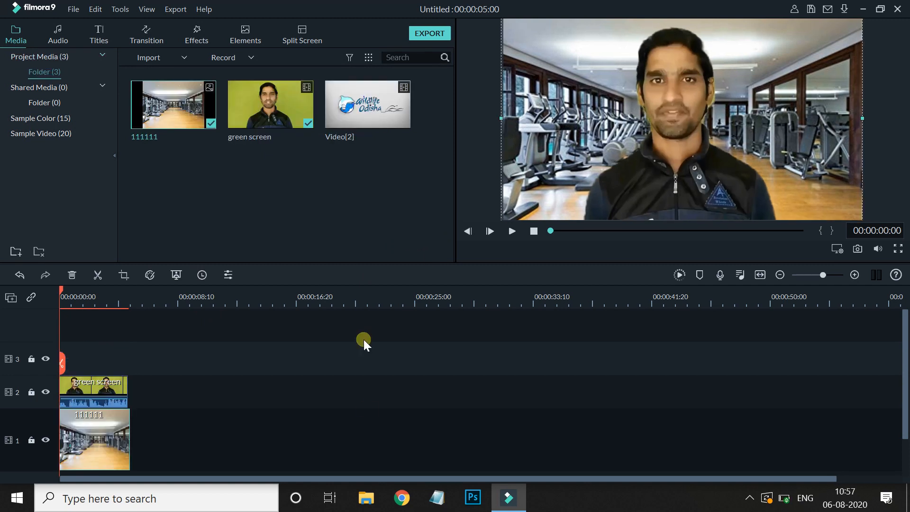
key("space")
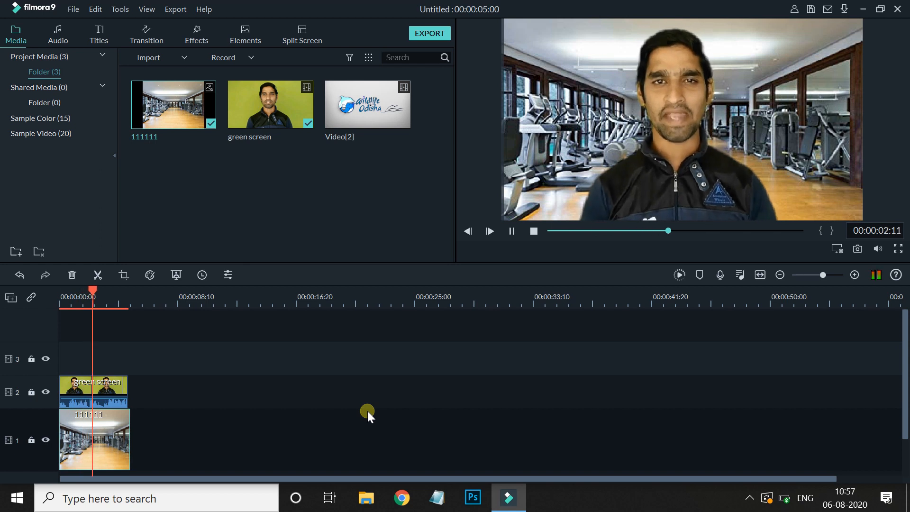
key("space")
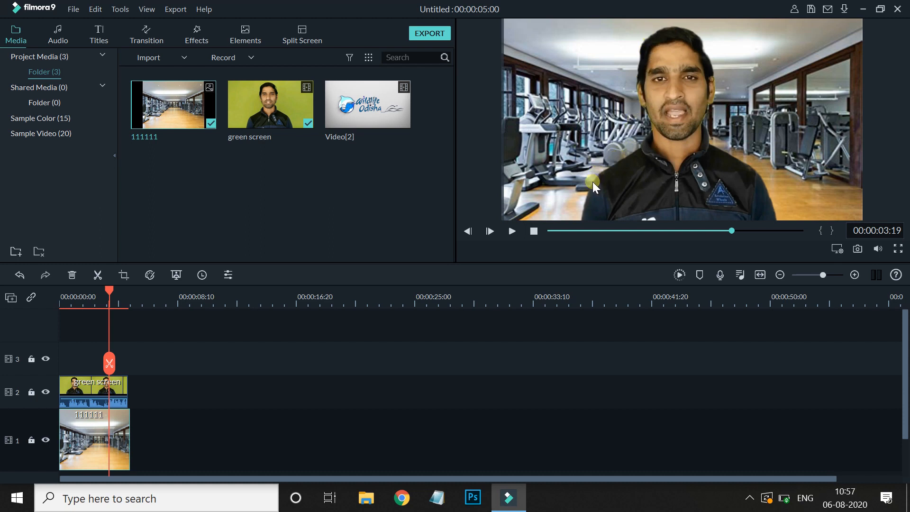
Open the 111111 image's Chroma Key settings, dismiss the battery warning, and reset Edge Thickness and Edge Feather to their defaults
left_click(175, 274)
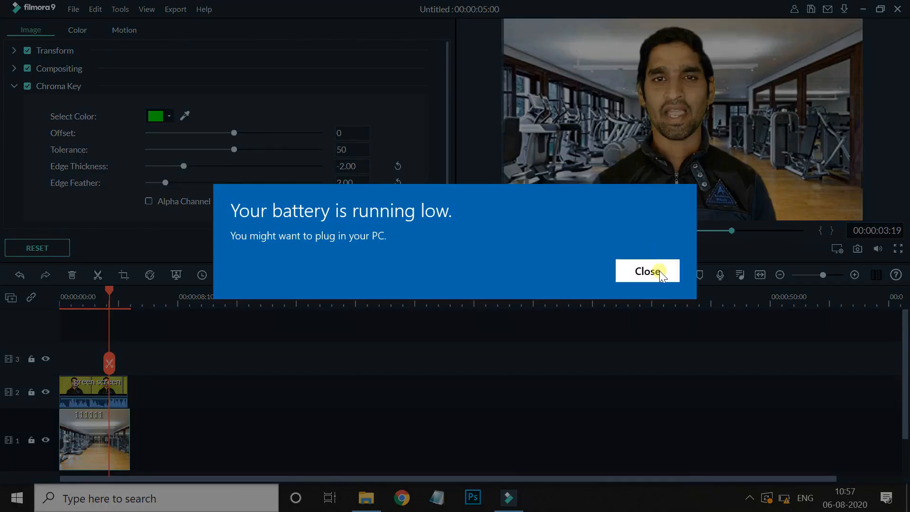
left_click(647, 271)
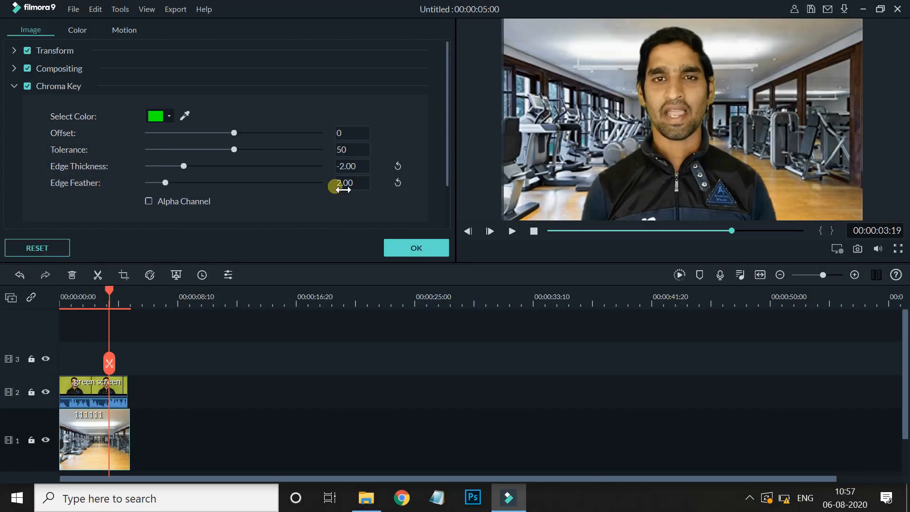
left_click(397, 165)
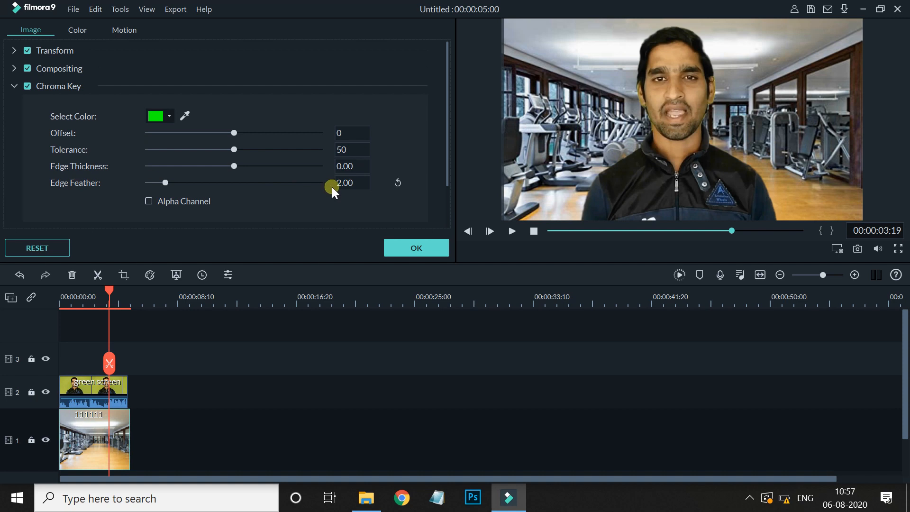
left_click(398, 182)
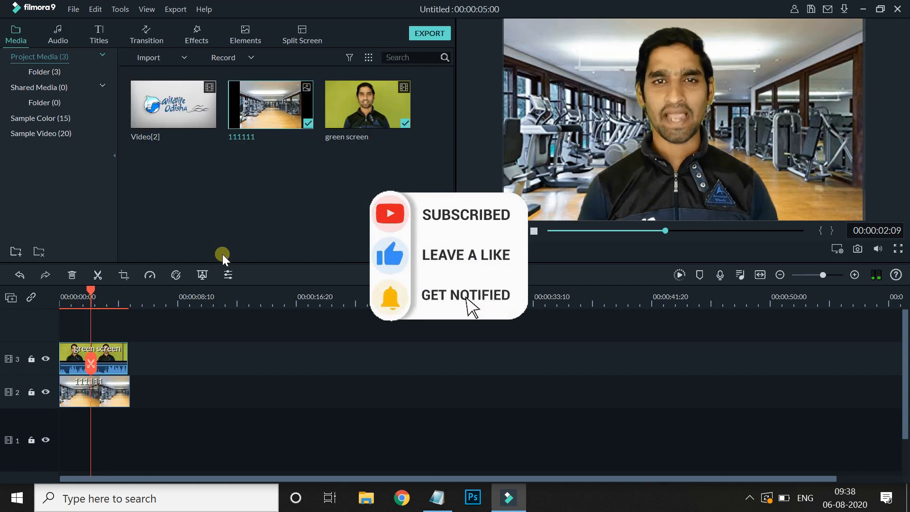
Replace the 111111 image on track 2 with the Video[2] clip, placed at the start of the timeline
left_click(113, 394)
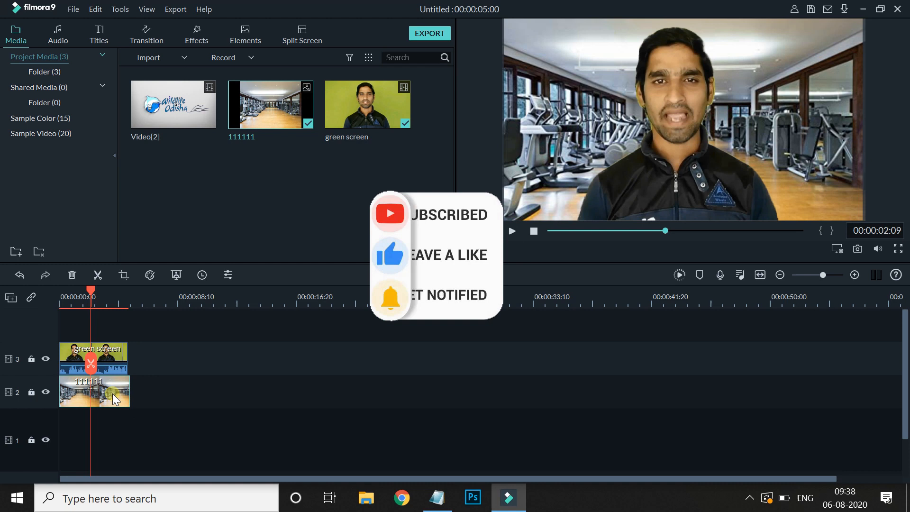
key("Delete")
left_click_drag(195, 106, 62, 394)
Split the Video[2] clip at 00:00:48:18 and delete the part before the split
left_click(356, 297)
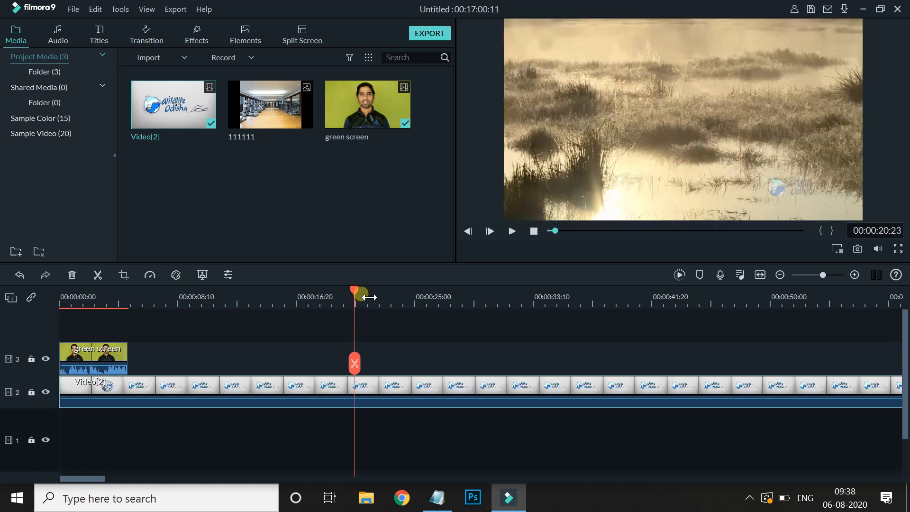
left_click_drag(355, 289, 752, 362)
left_click(751, 363)
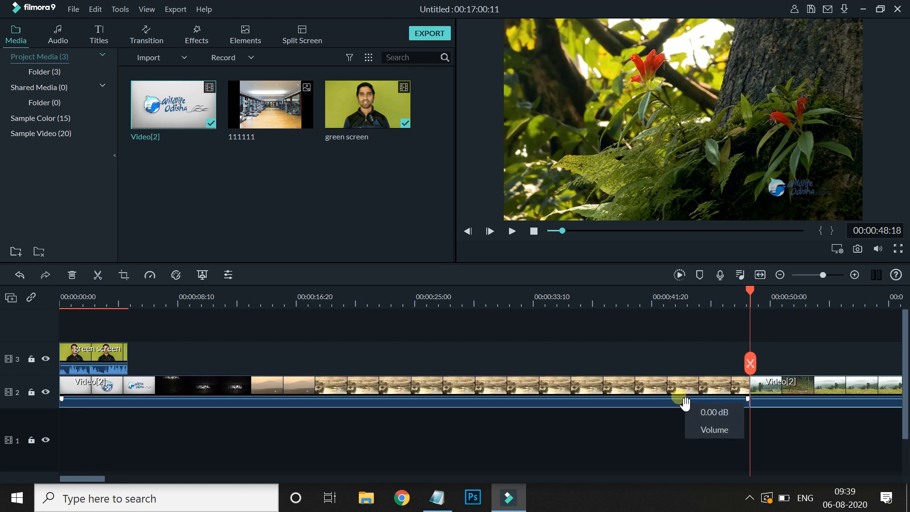
key("Delete")
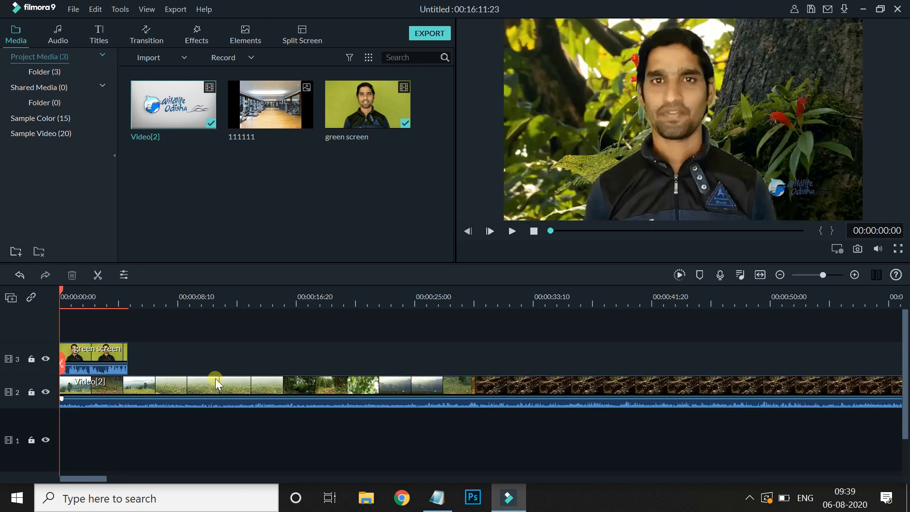
Lower the audio volume of the Video[2] background clip on track 2
left_click(211, 390)
left_click_drag(213, 402, 209, 439)
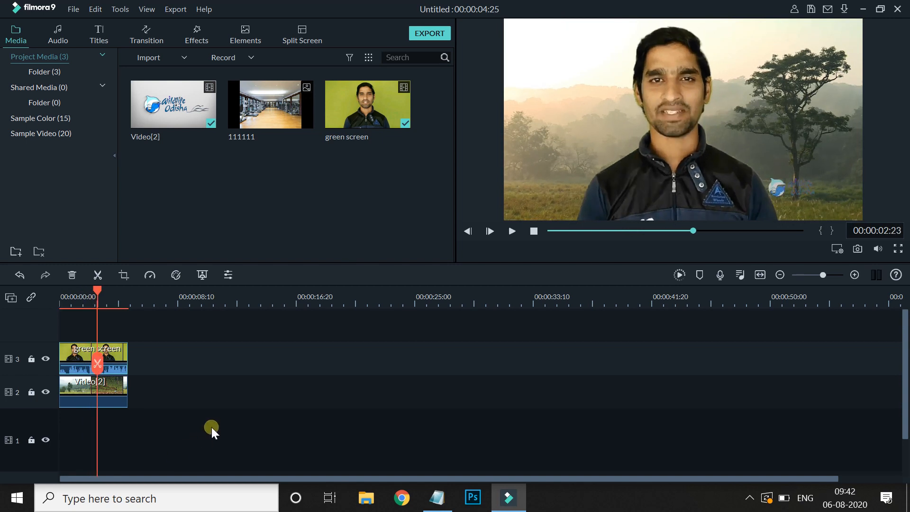
Find Red among the sample colors and try to place it on the empty video track 1
left_click(46, 121)
scroll(251, 191, "down", 4)
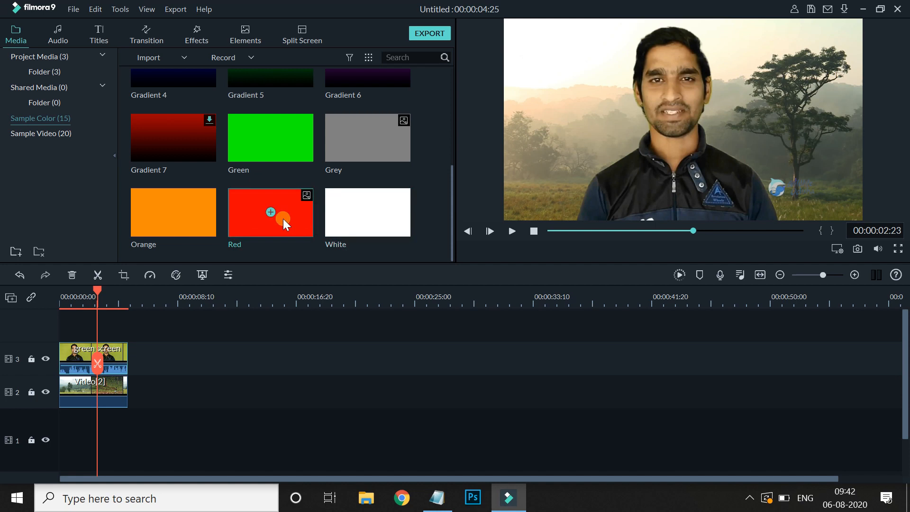
left_click_drag(283, 218, 176, 443)
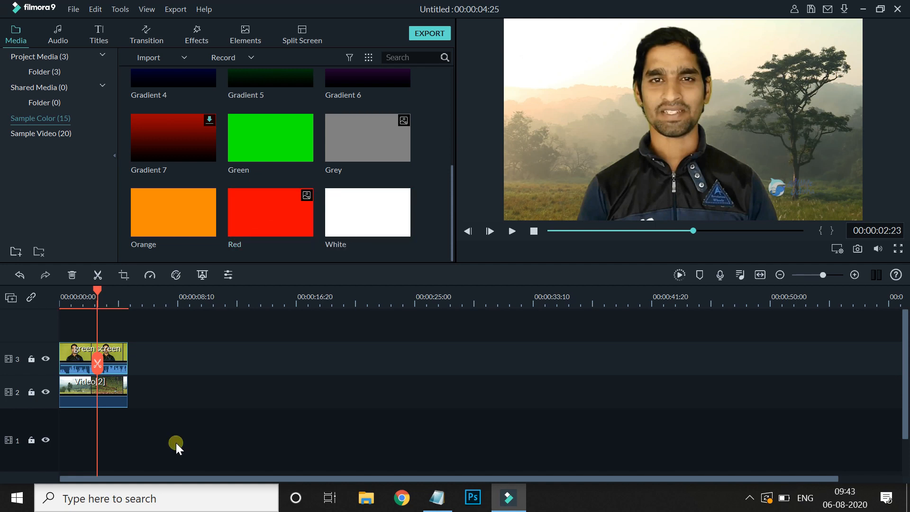